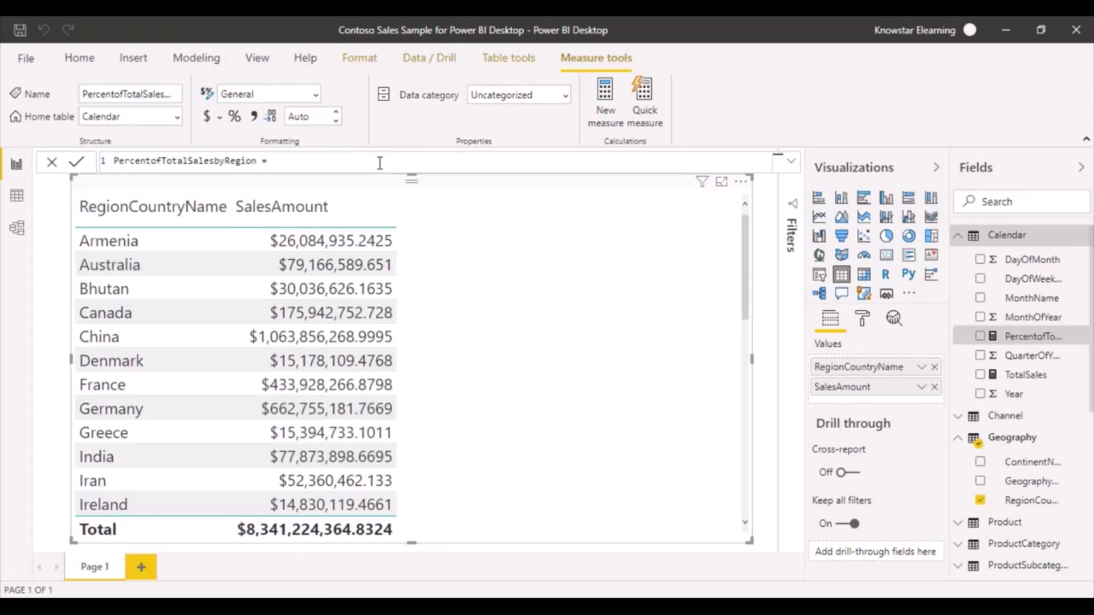
Start the PercentofTotalSalesbyRegion formula with DIVIDE, using SUM(Sales[SalesAmount]) as the numerator.
text(DIVIDE)
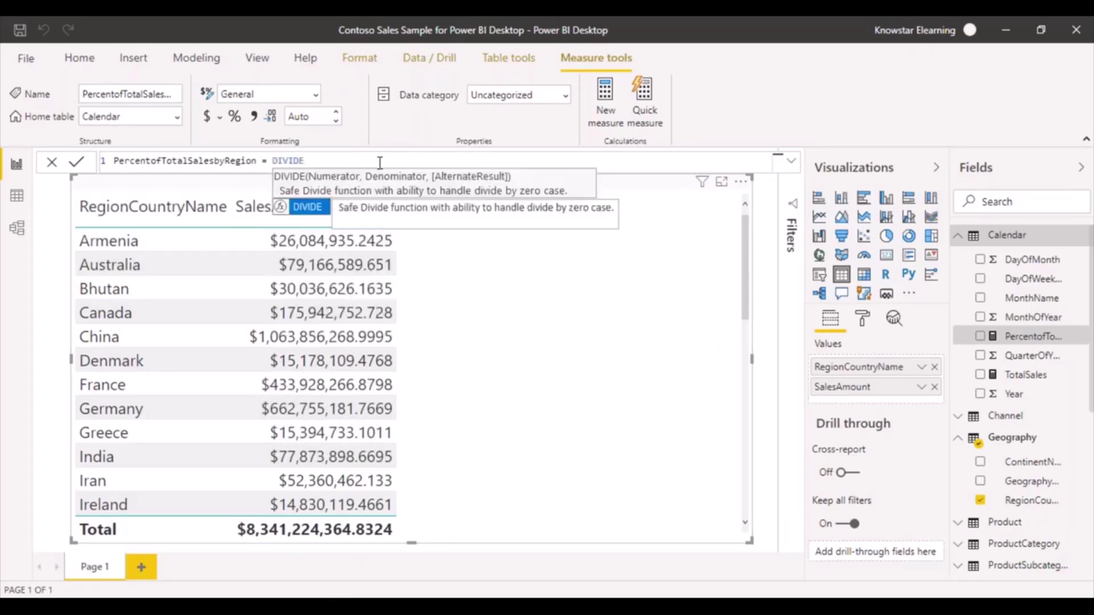
text(()
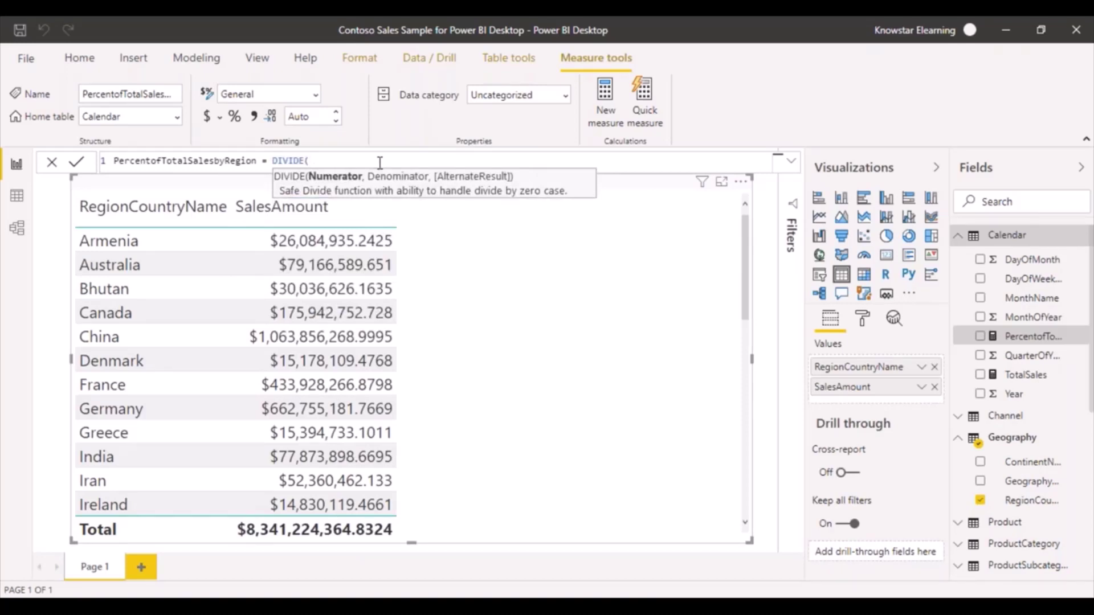
text(SUM()
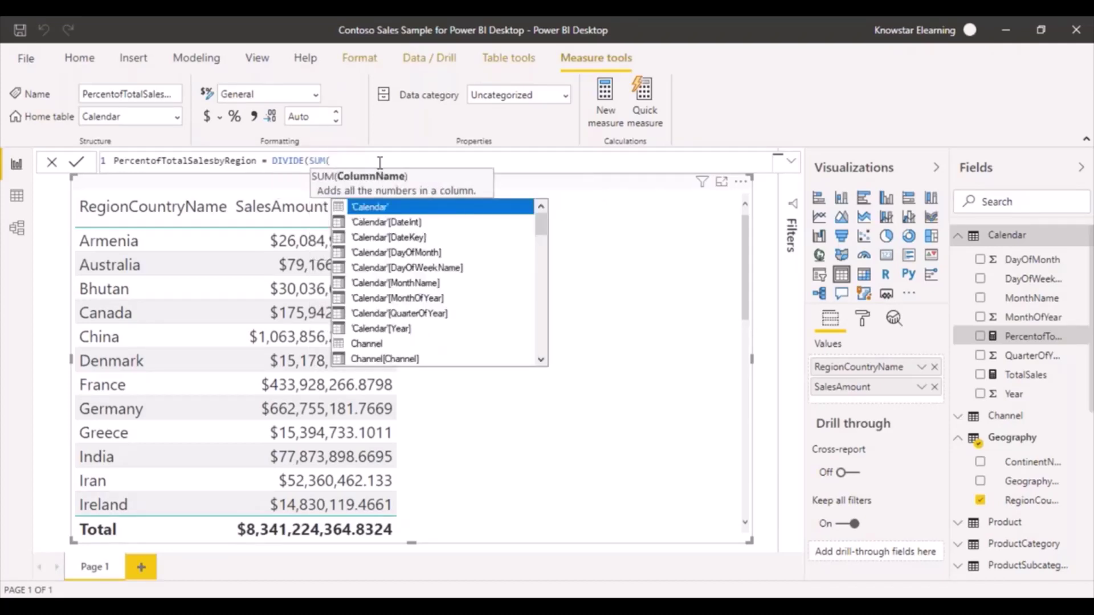
text(Sales)
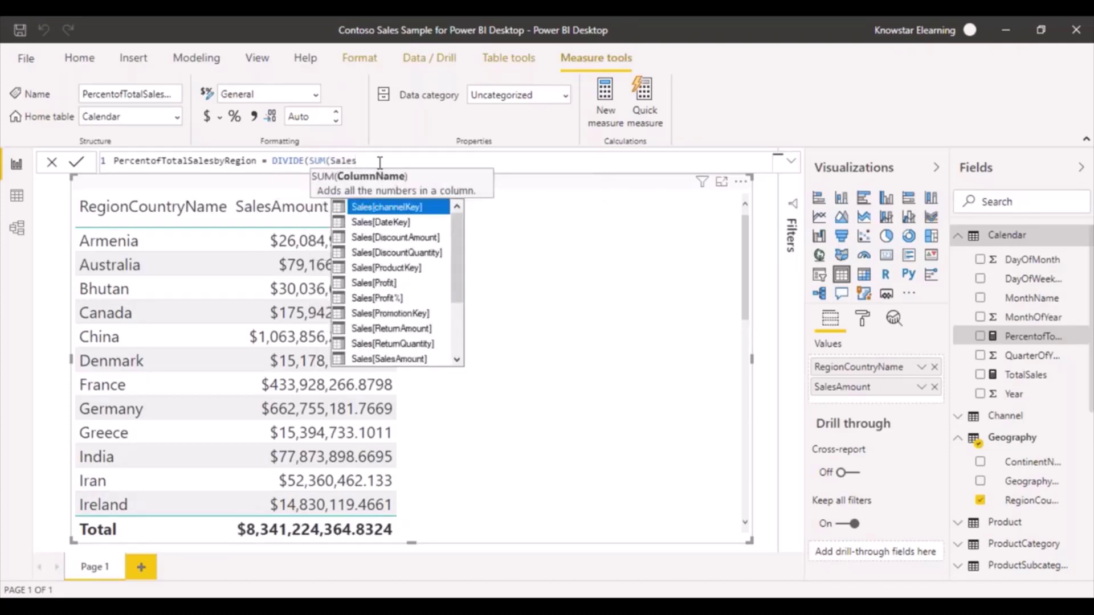
double_click(389, 358)
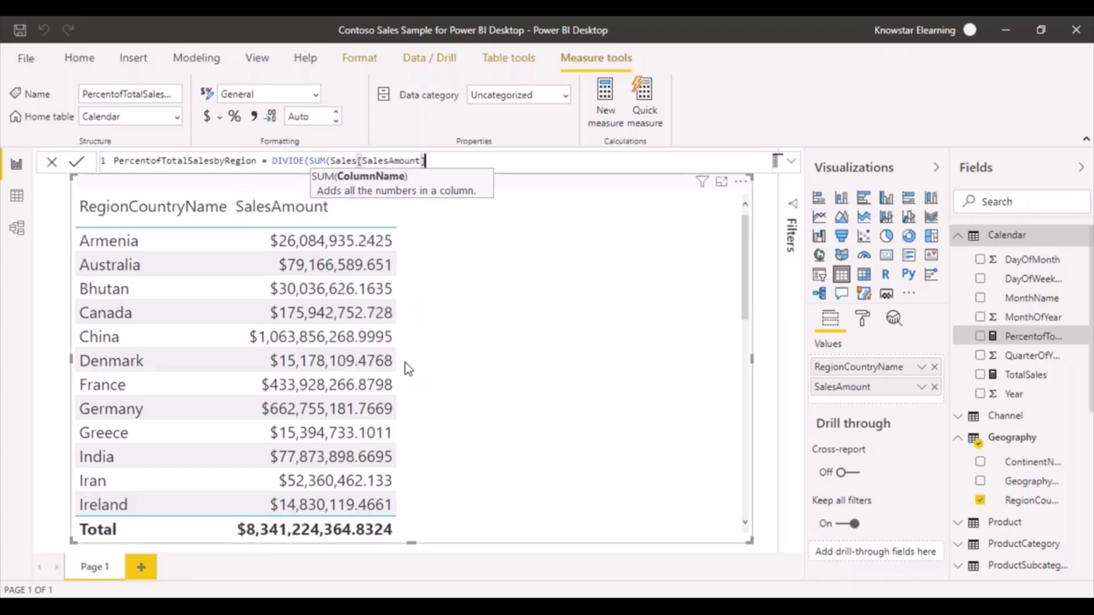
text(),)
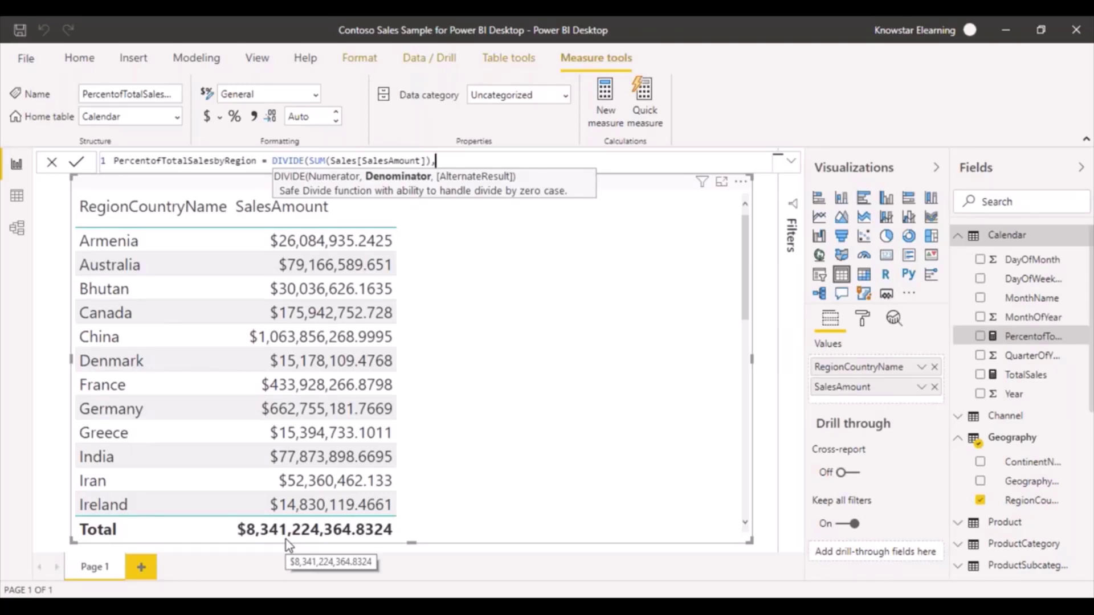
Begin the DIVIDE denominator with CALCULATE, using SUM(Sales[SalesAmount]) as its expression.
text(CALCULATE)
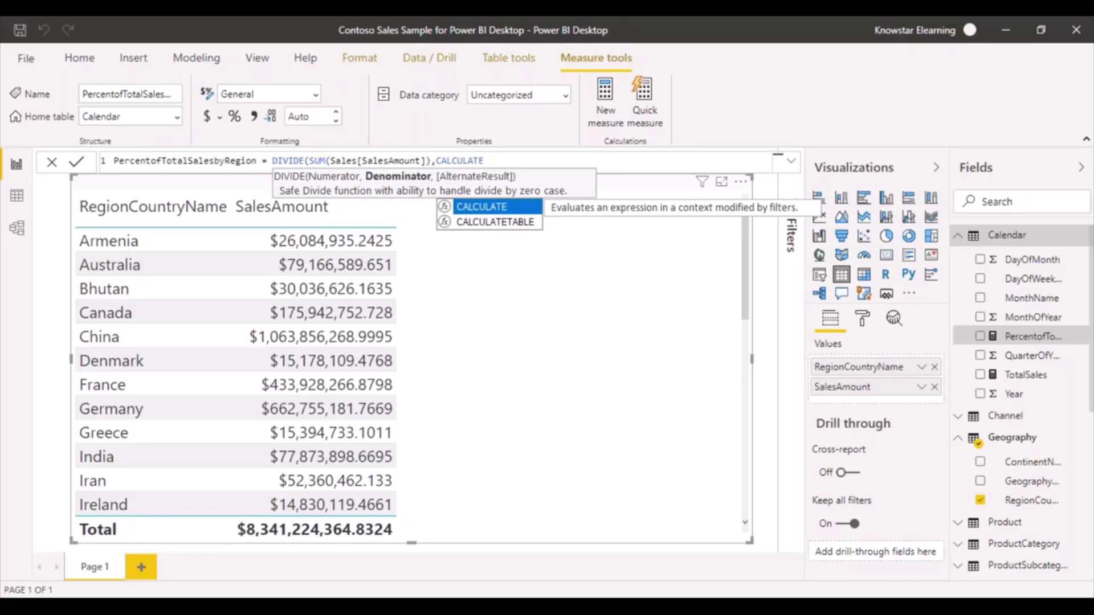
text(()
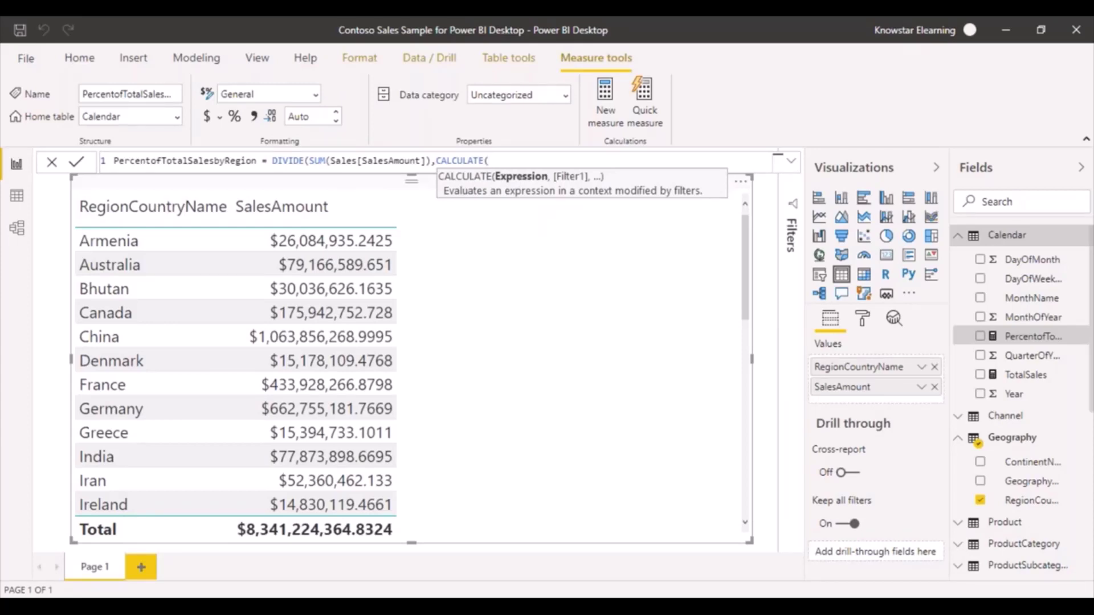
text(SUM()
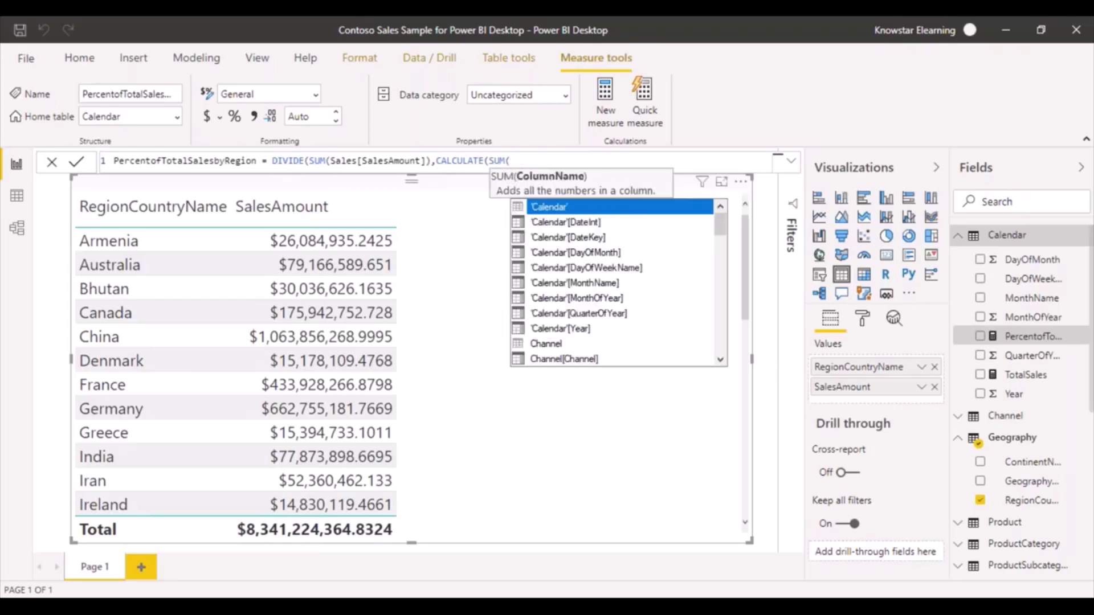
text(Sales)
key(Escape)
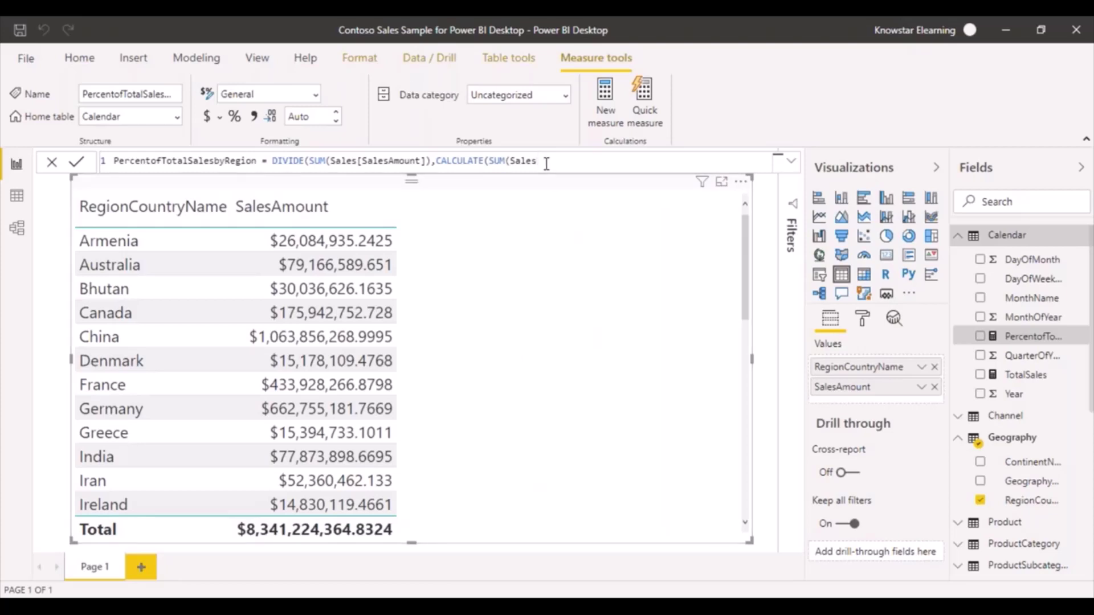
key(BackSpace)
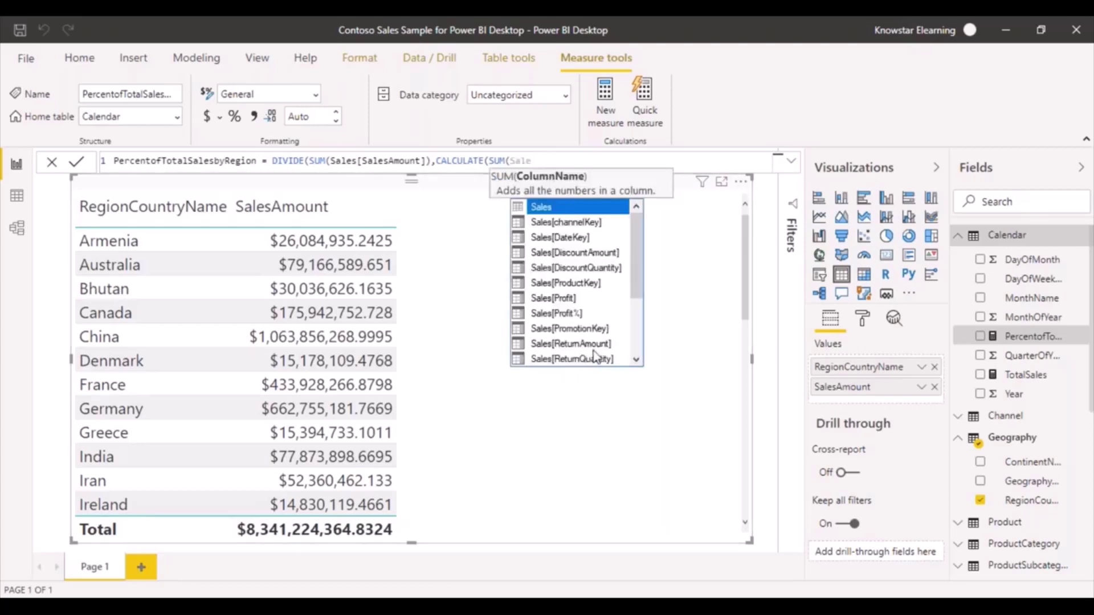
drag(644, 278, 640, 308)
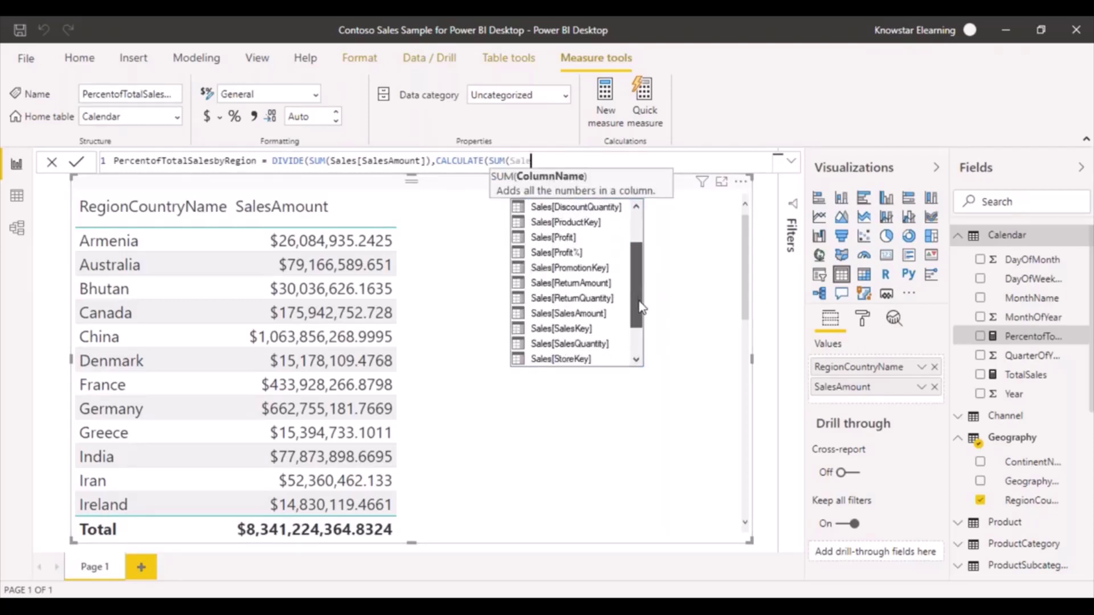
double_click(587, 311)
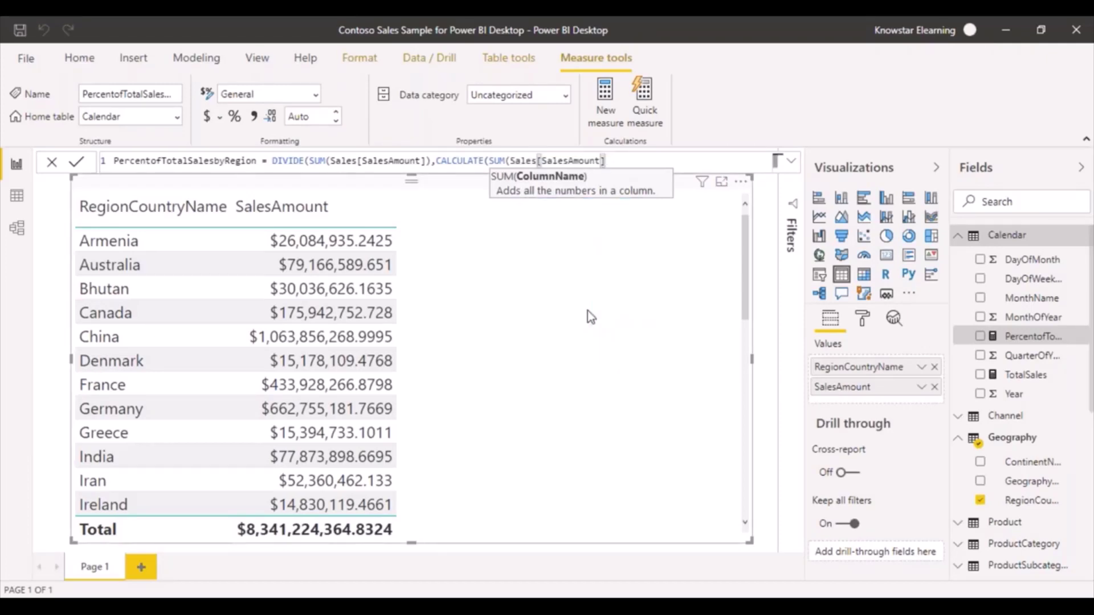
text(),)
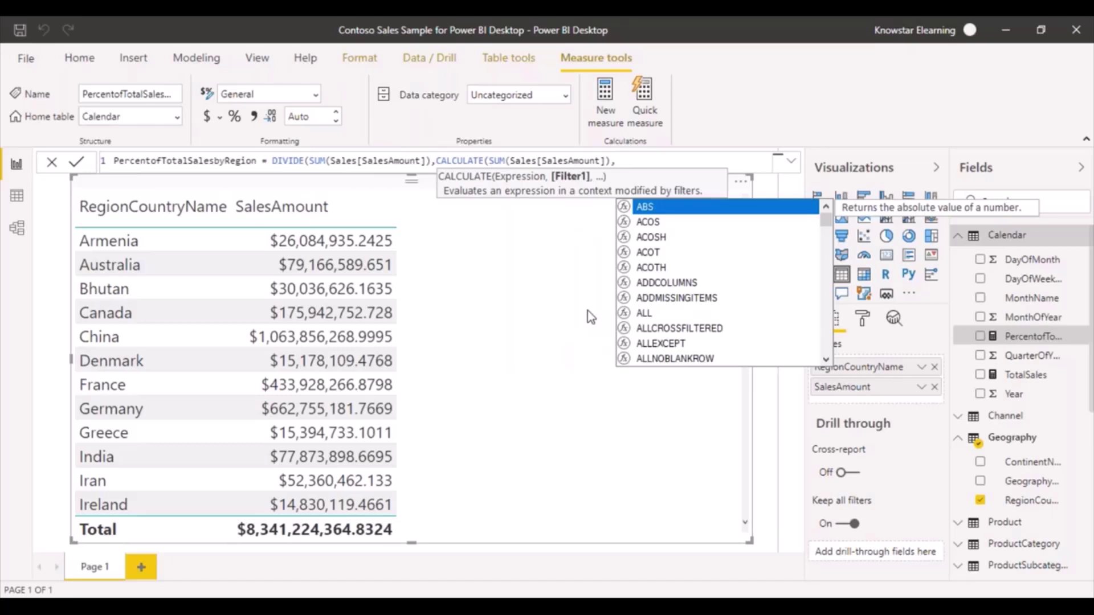
Add ALL(Sales) as the CALCULATE filter, close the remaining brackets and commit the measure formula.
key(Down)
key(Down)
key(Down)
key(Down)
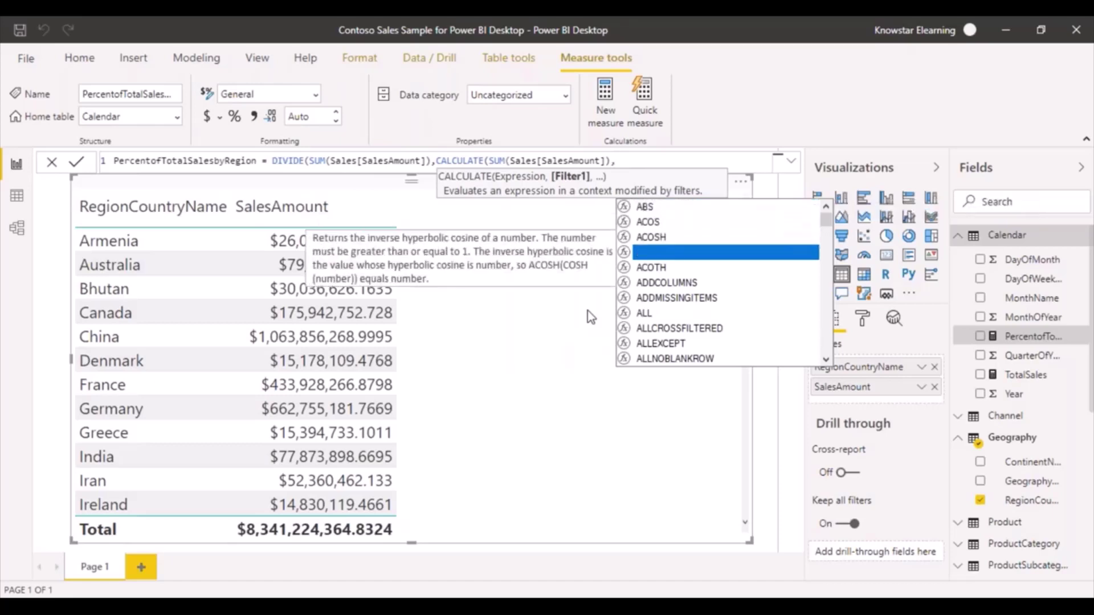
key(Down)
key(Down)
key(Down)
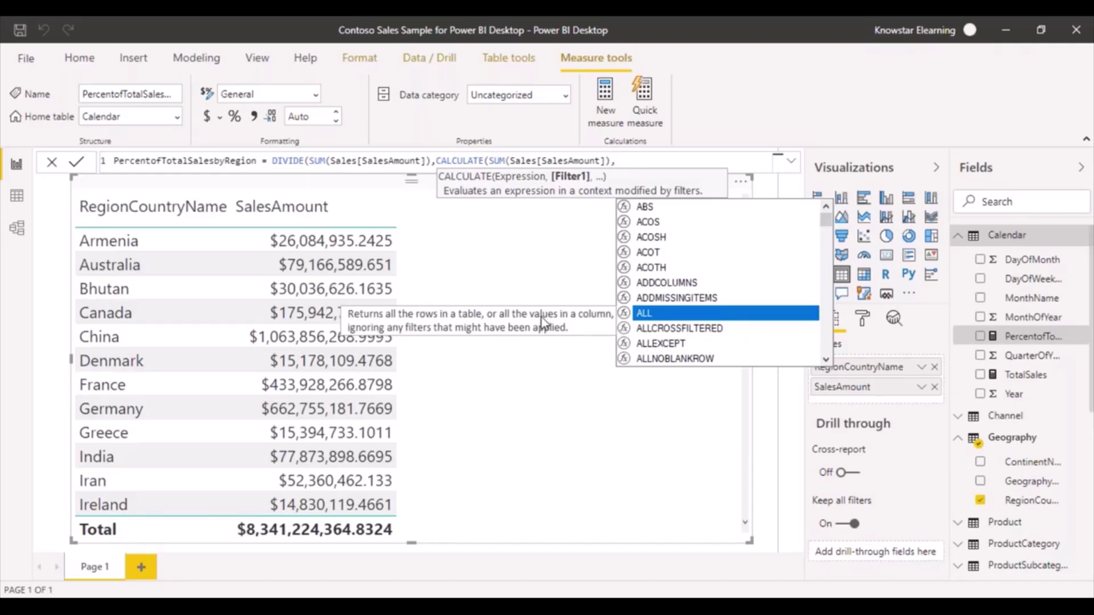
text(ALL)
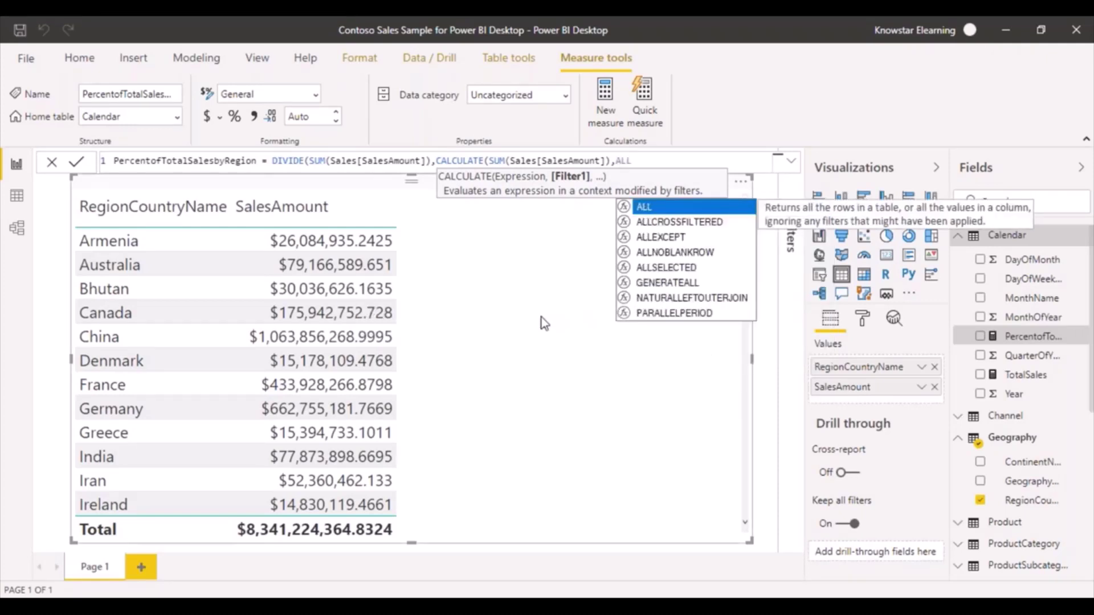
text(()
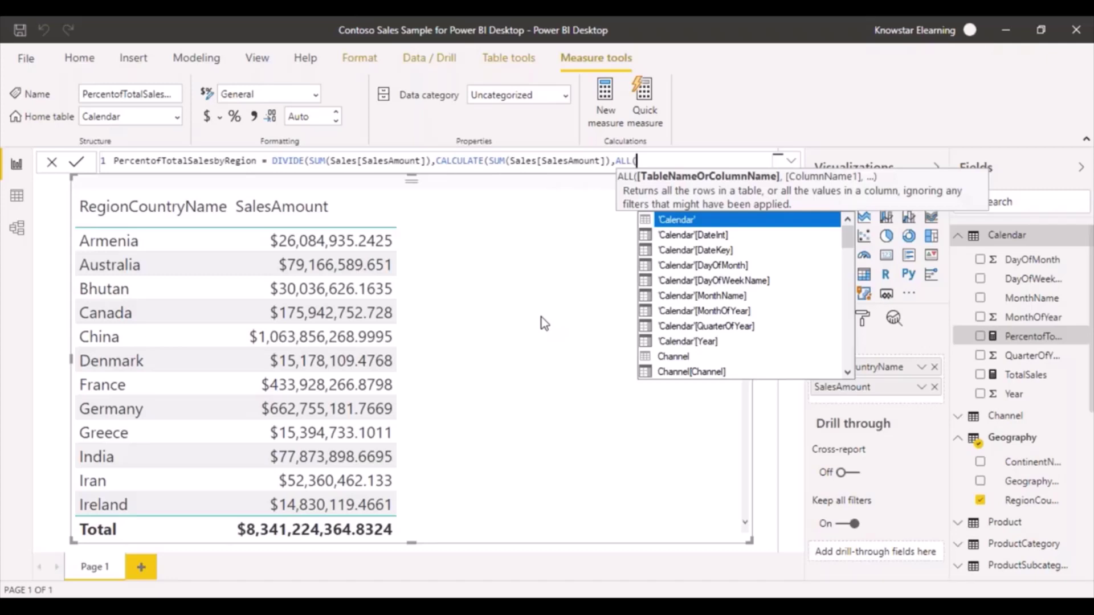
text(Sales)
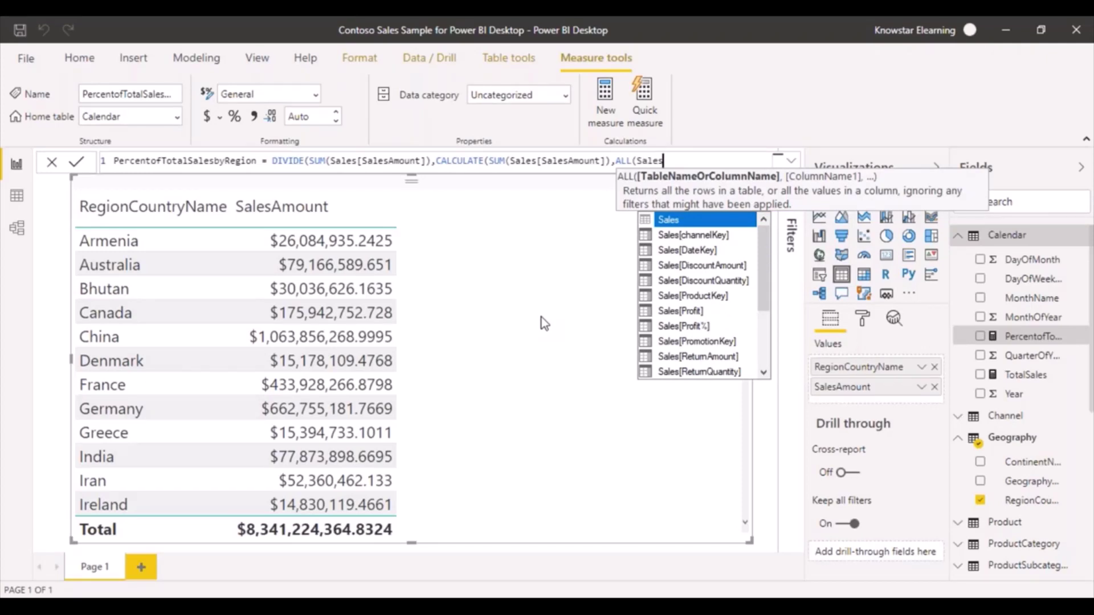
key(Escape)
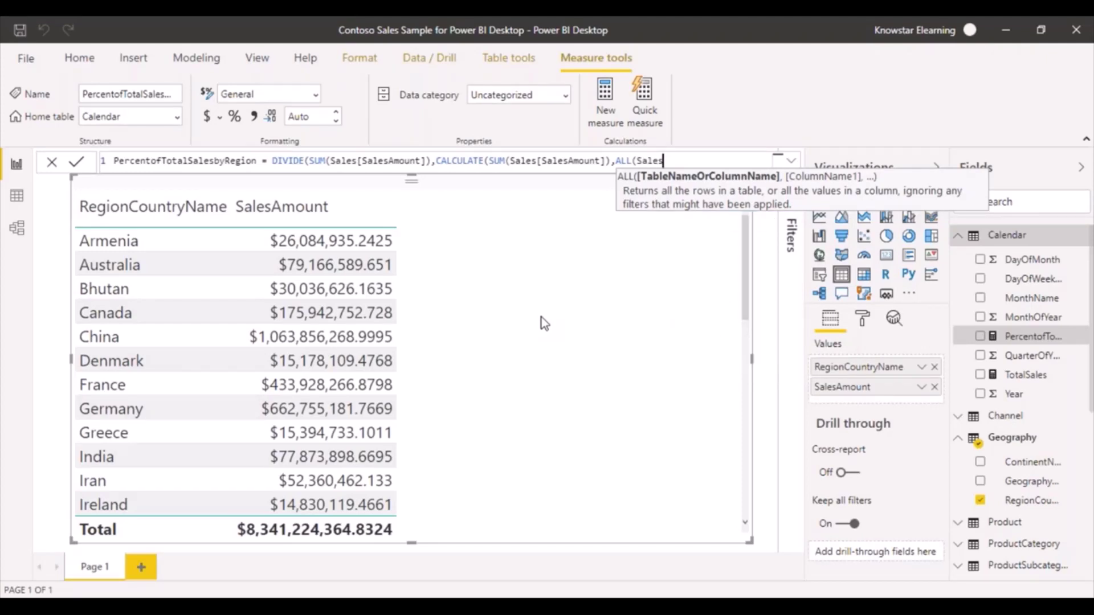
text())
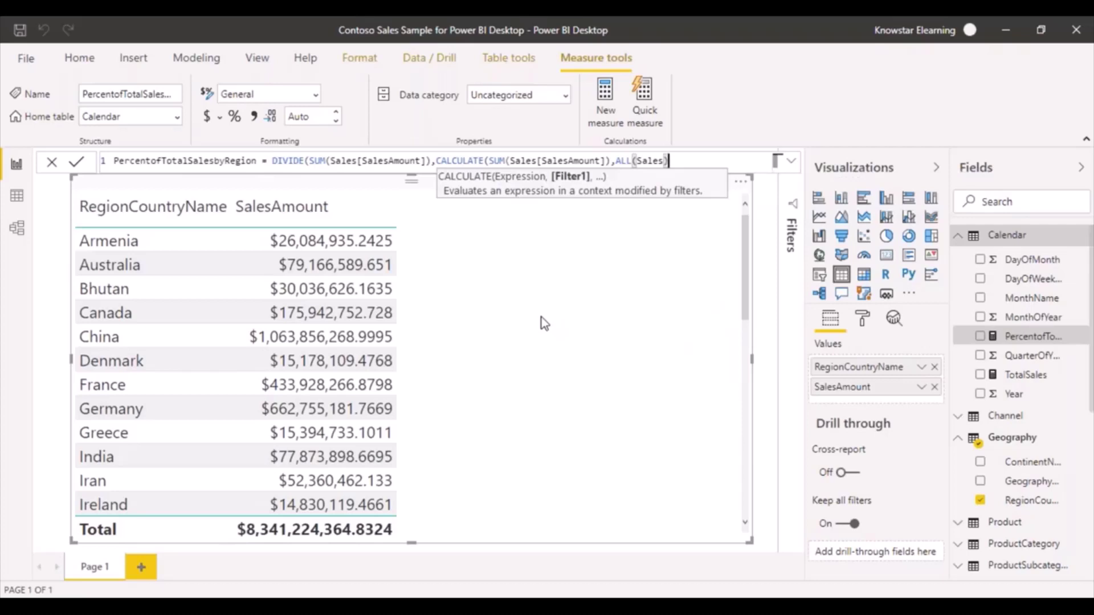
text())
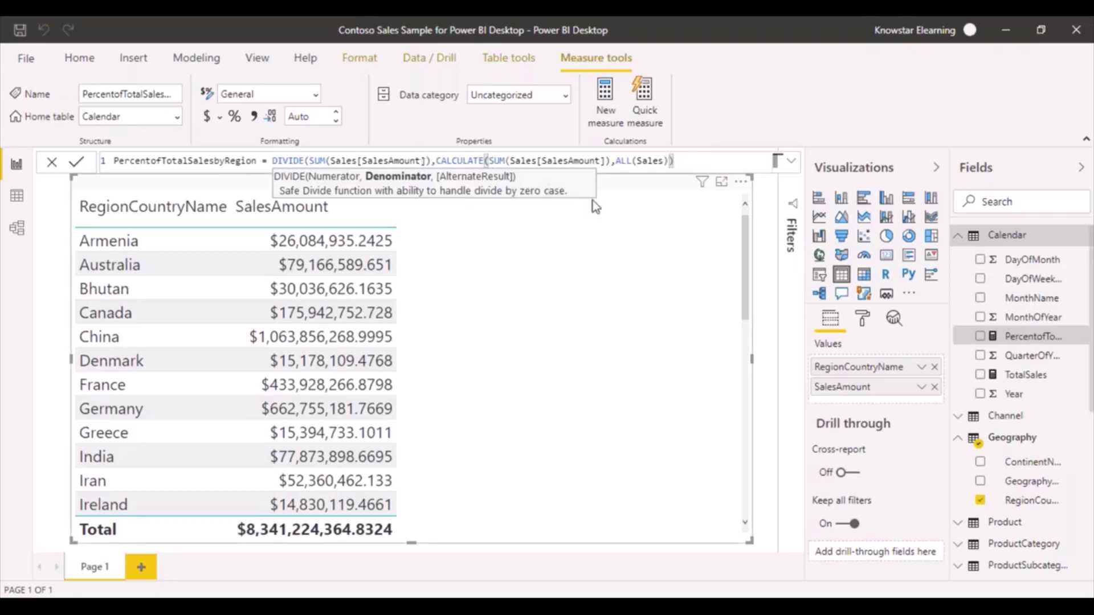
text())
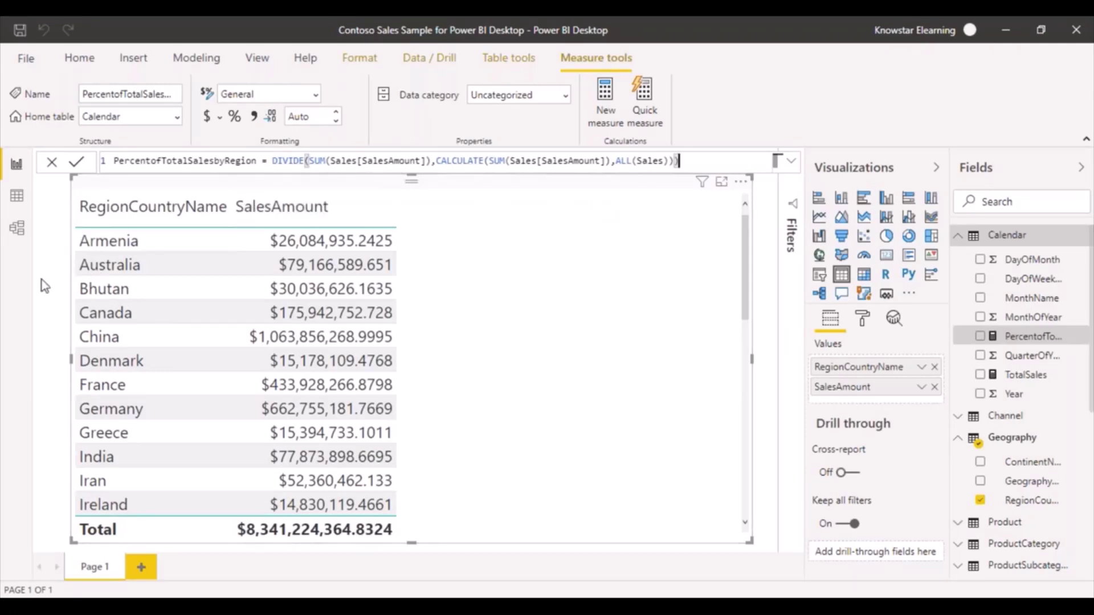
click(76, 170)
Add the PercentofTotalSalesbyRegion measure to the table visual and format it as a percentage.
click(979, 336)
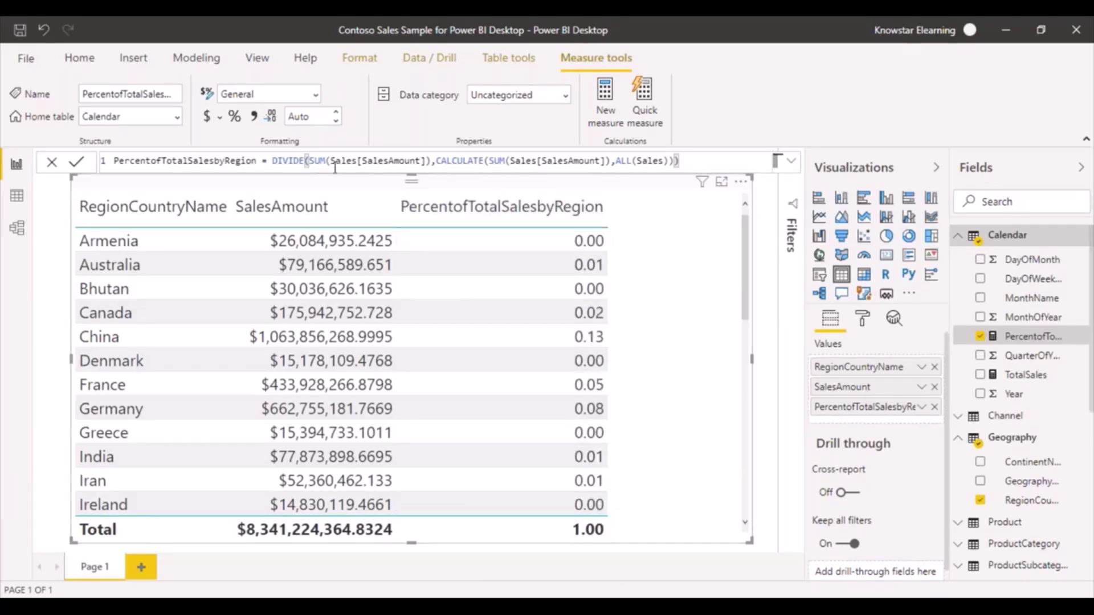
click(235, 116)
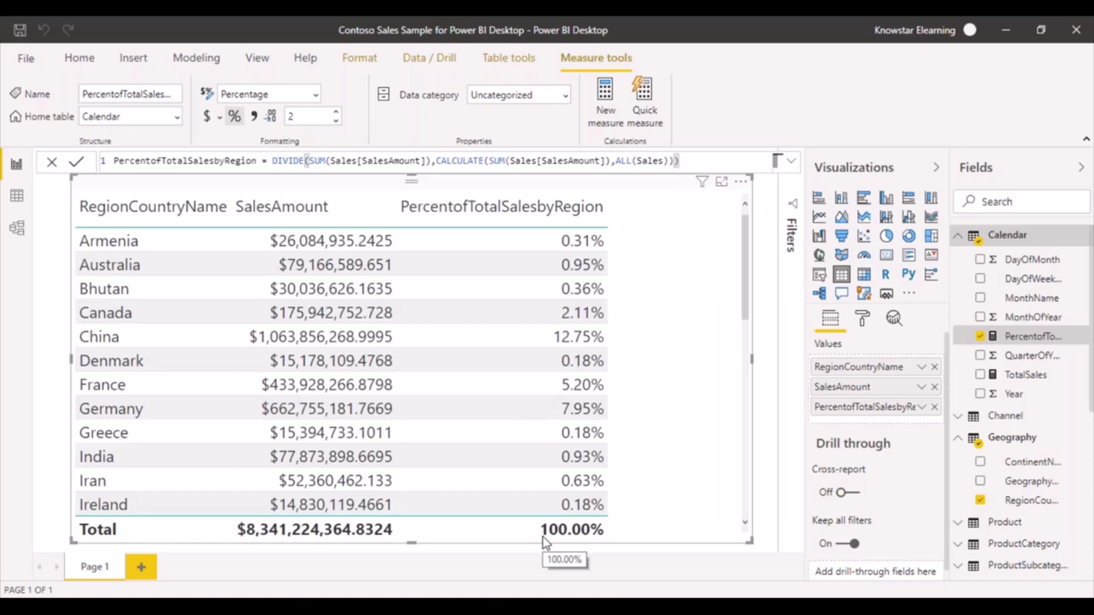
Show the SalesAmount values in the table visual as percent of grand total.
click(921, 387)
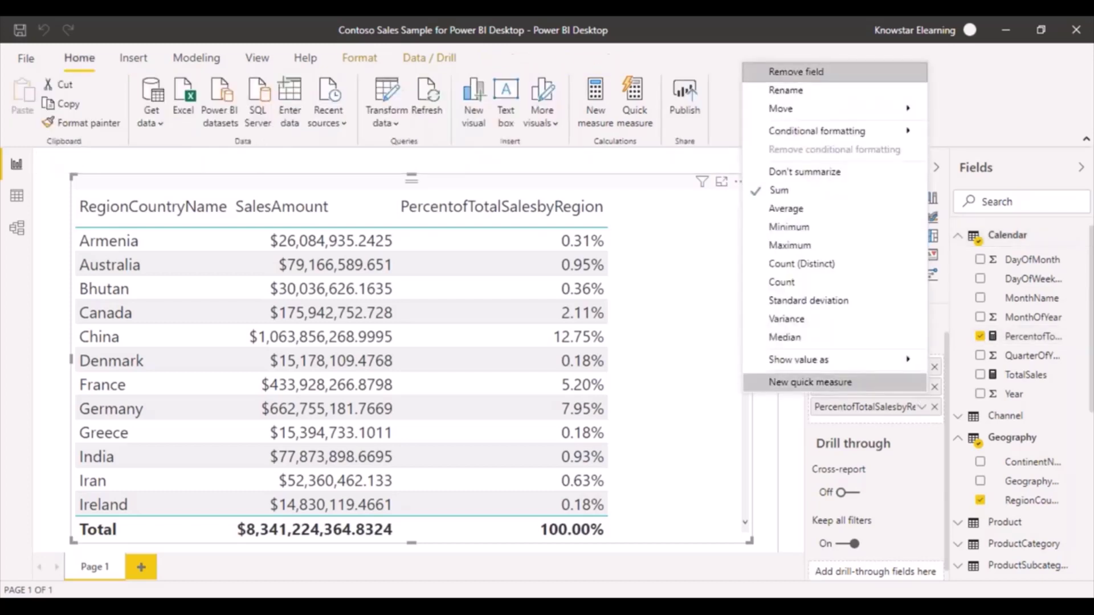
mouse_move(852, 361)
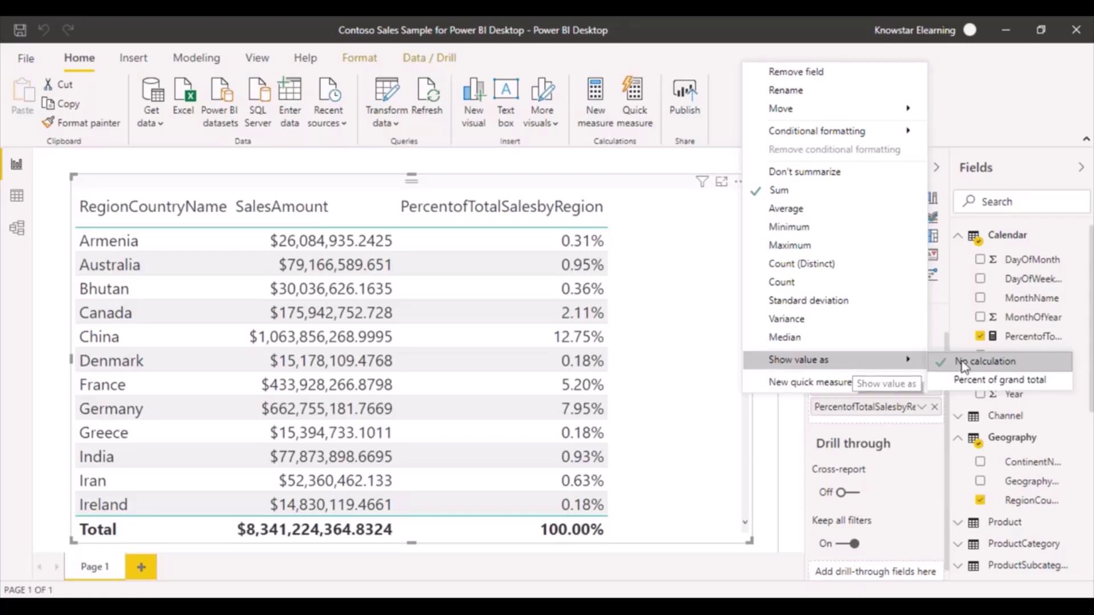
click(996, 381)
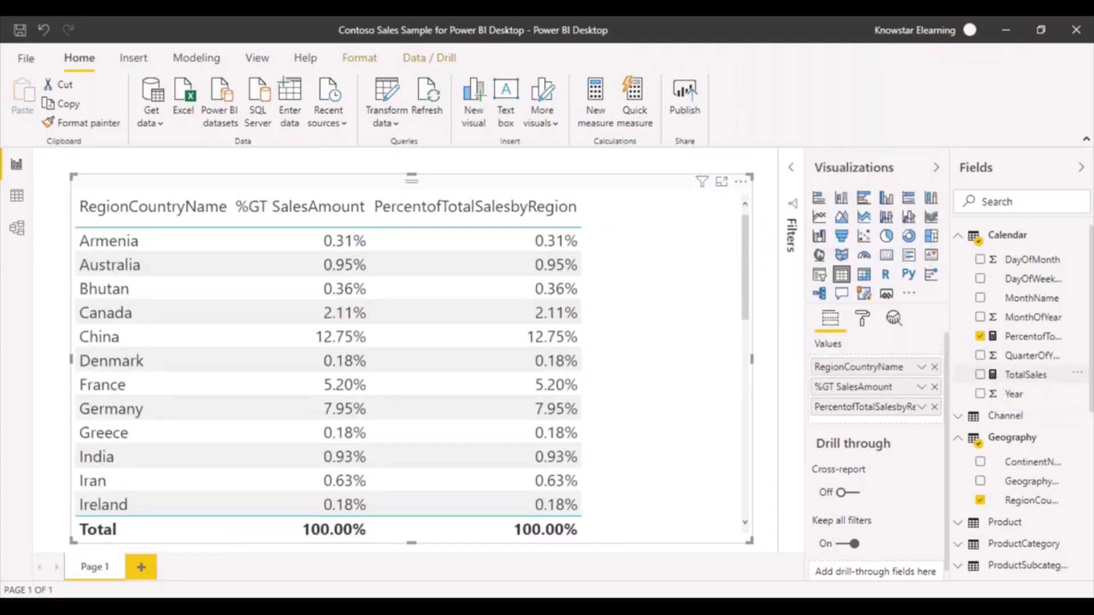
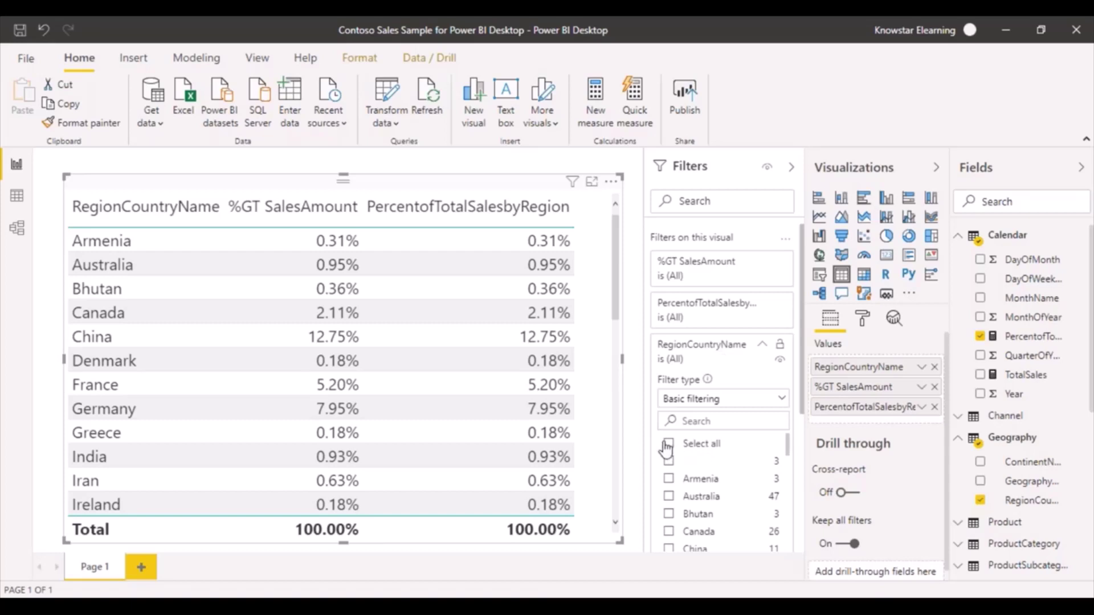
Filter the table's RegionCountryName to all values except Germany and France, and collapse the filter pane.
click(667, 445)
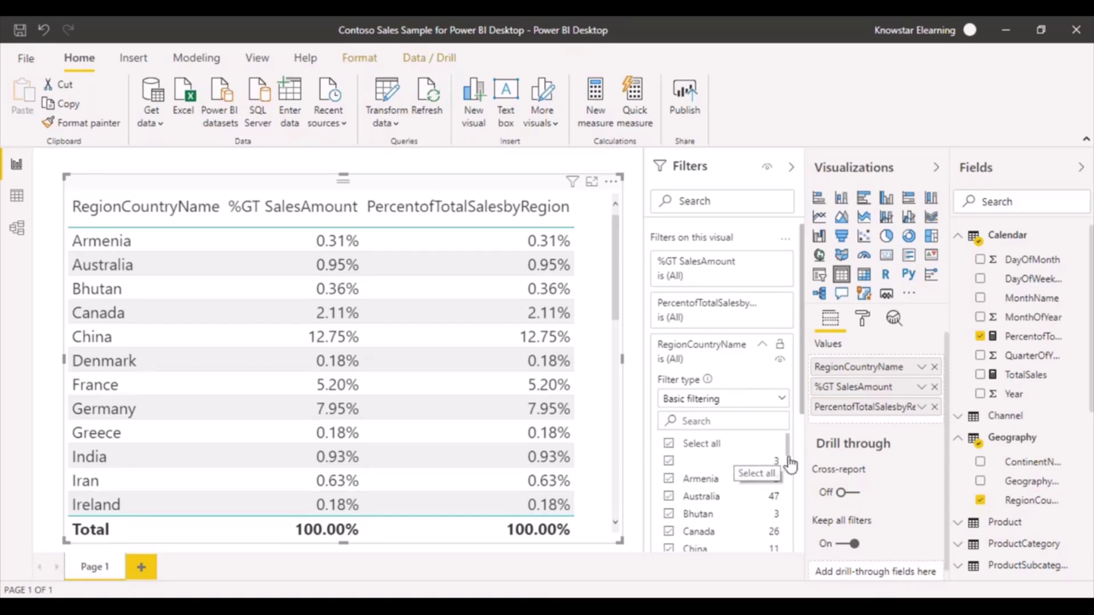
scroll(791, 460, down, 1)
scroll(792, 462, down, 3)
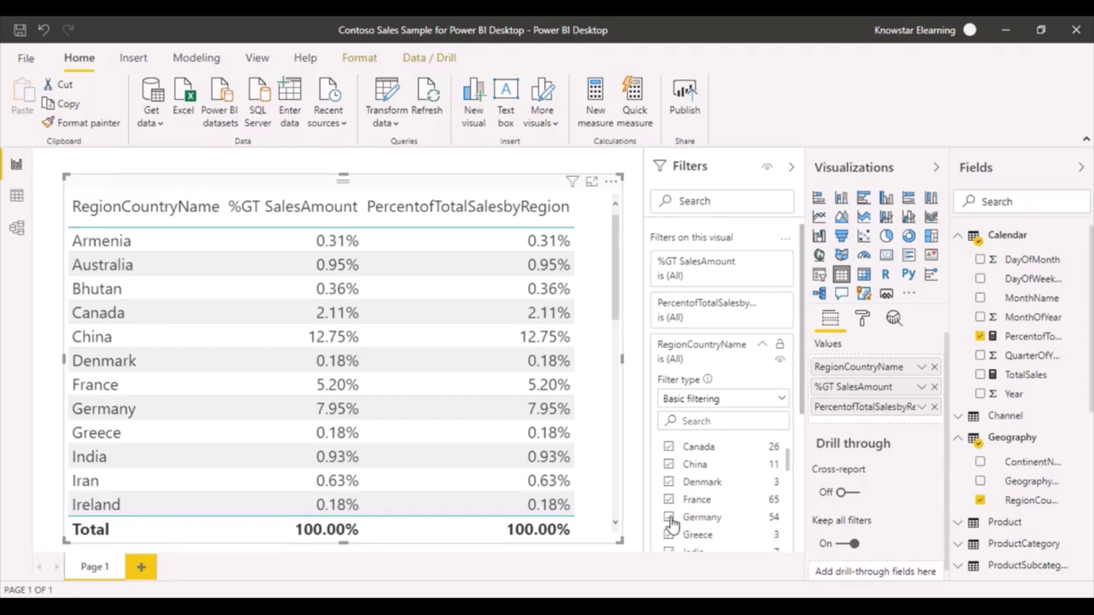
click(669, 517)
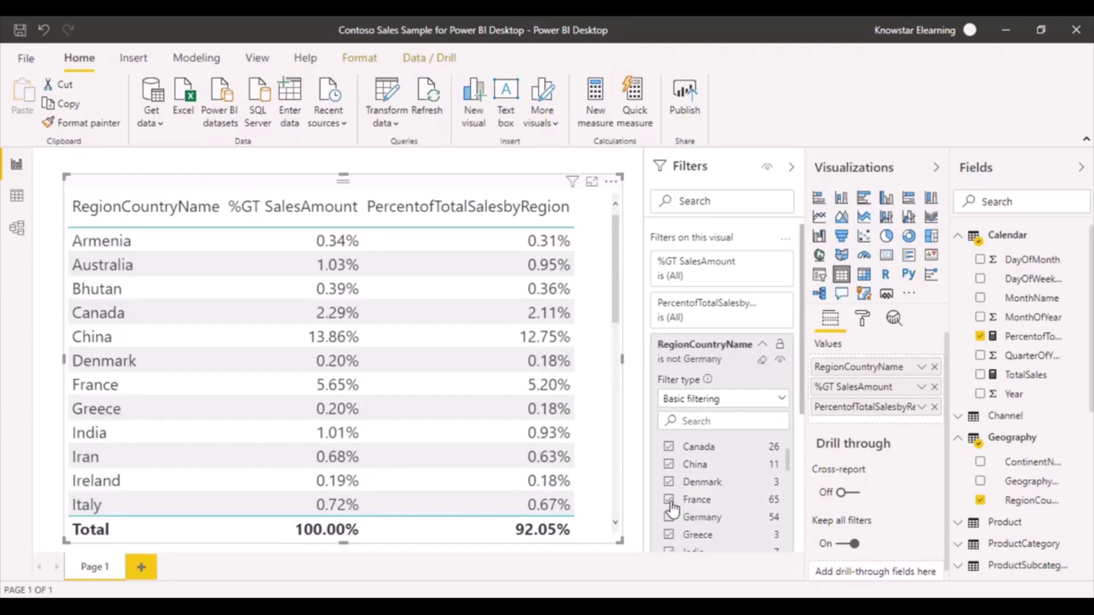
click(671, 503)
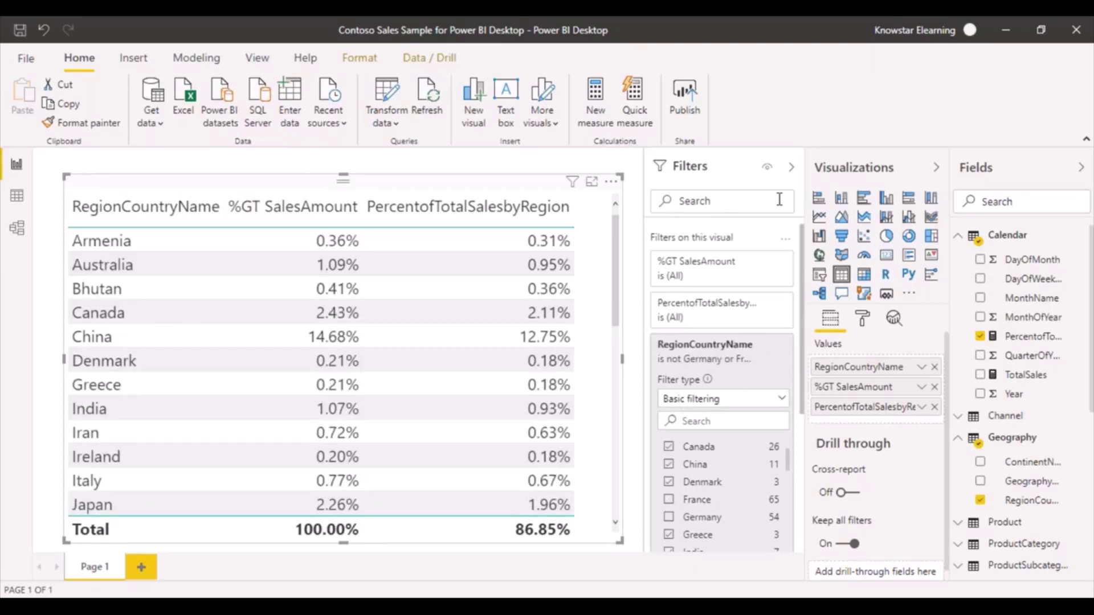
click(791, 169)
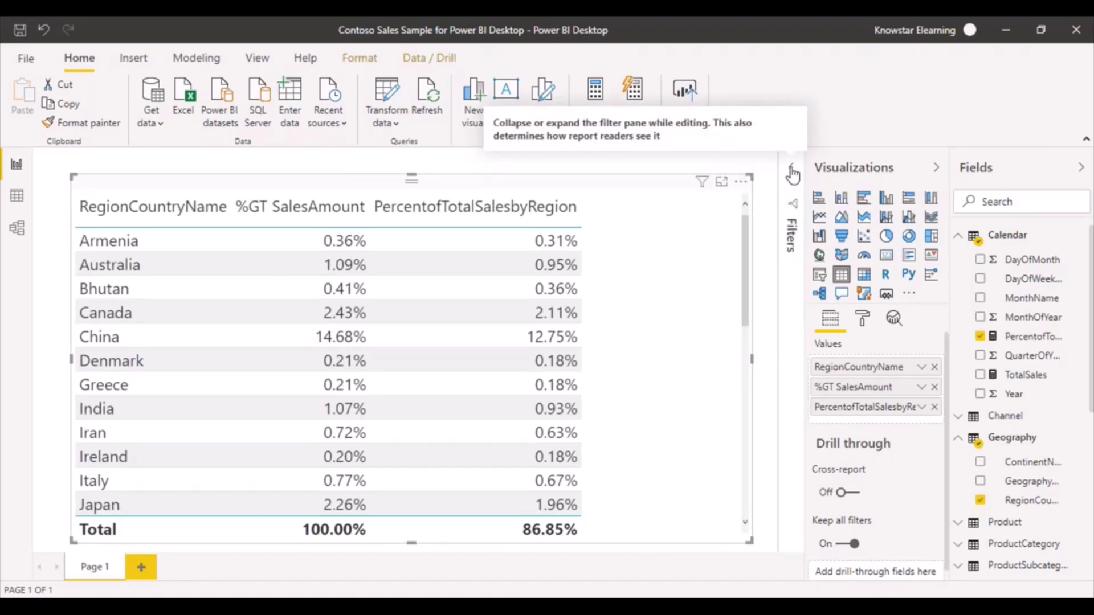